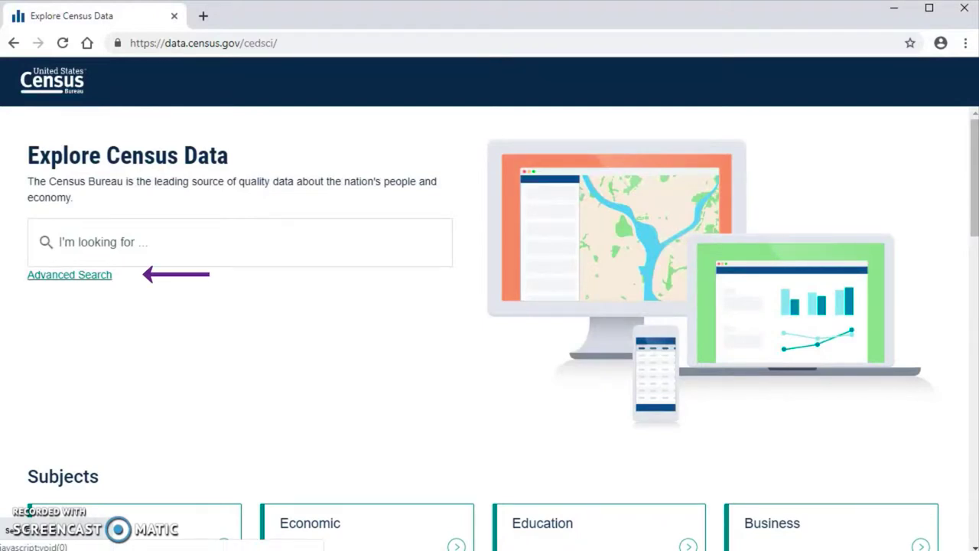
Open the advanced search and add the topic filters Educational Attainment and Poverty
click(69, 275)
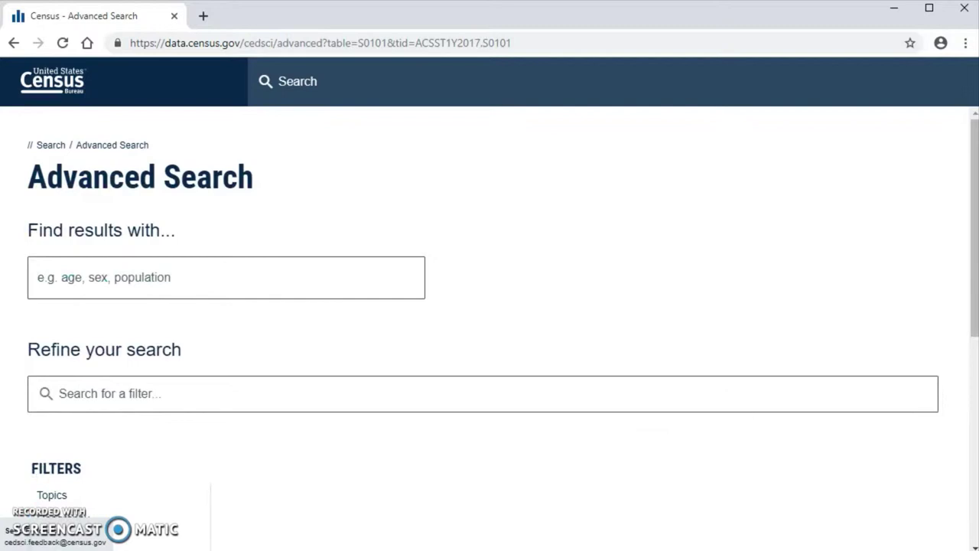
scroll(490, 329, down, 4)
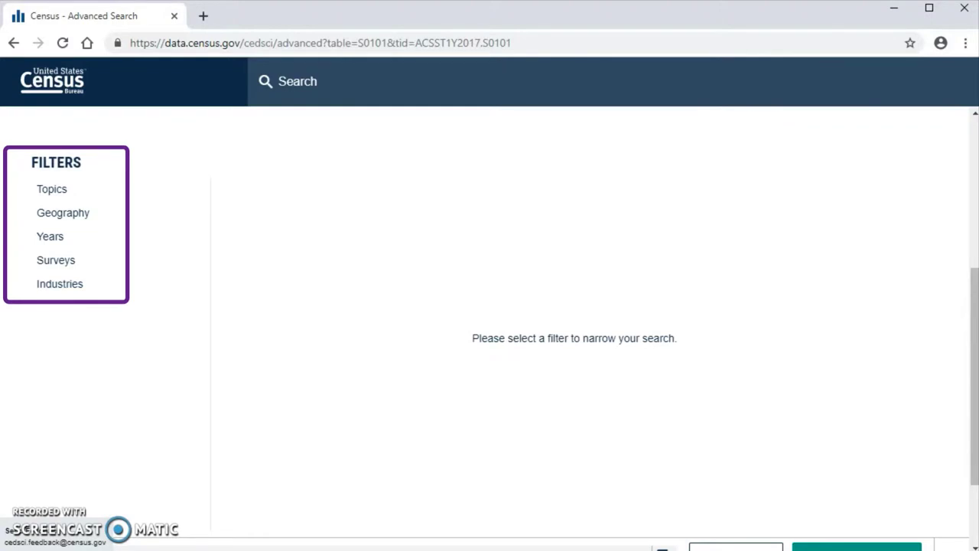
click(54, 189)
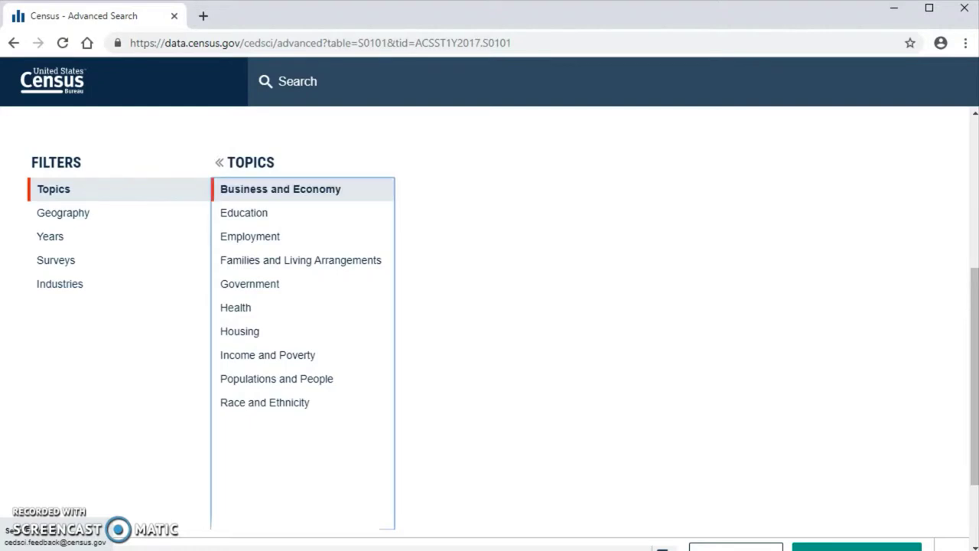
click(245, 213)
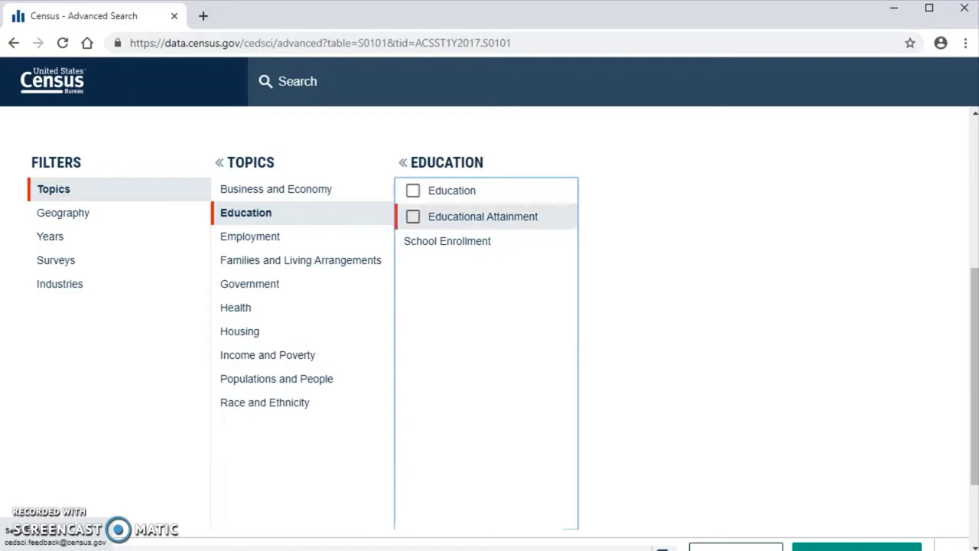
click(413, 217)
click(271, 355)
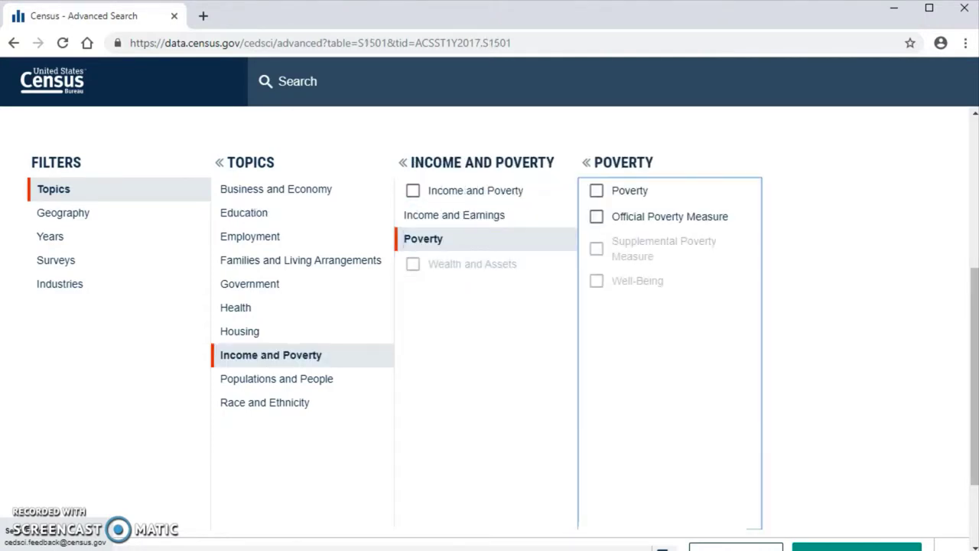
click(597, 190)
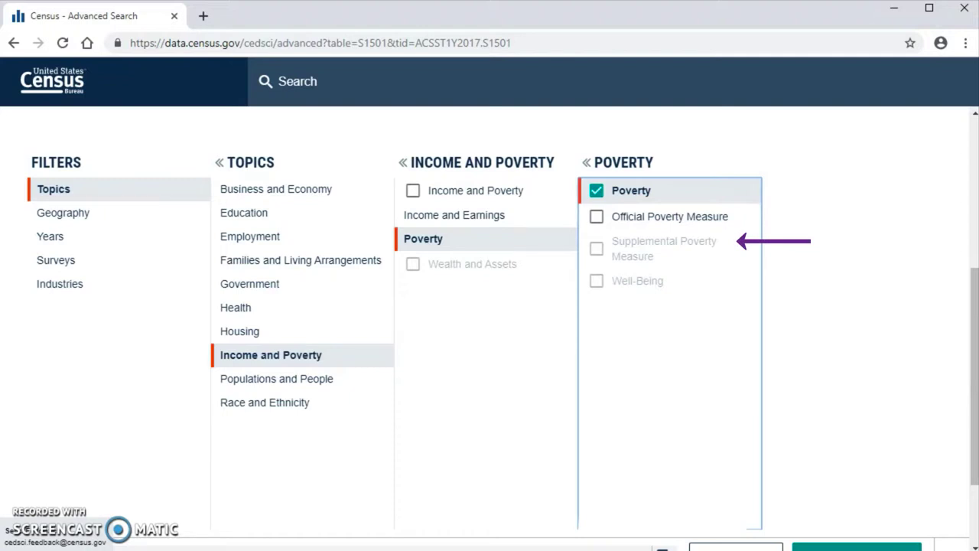
Filter the geography by county to all counties in Idaho and run the search
click(64, 213)
click(238, 284)
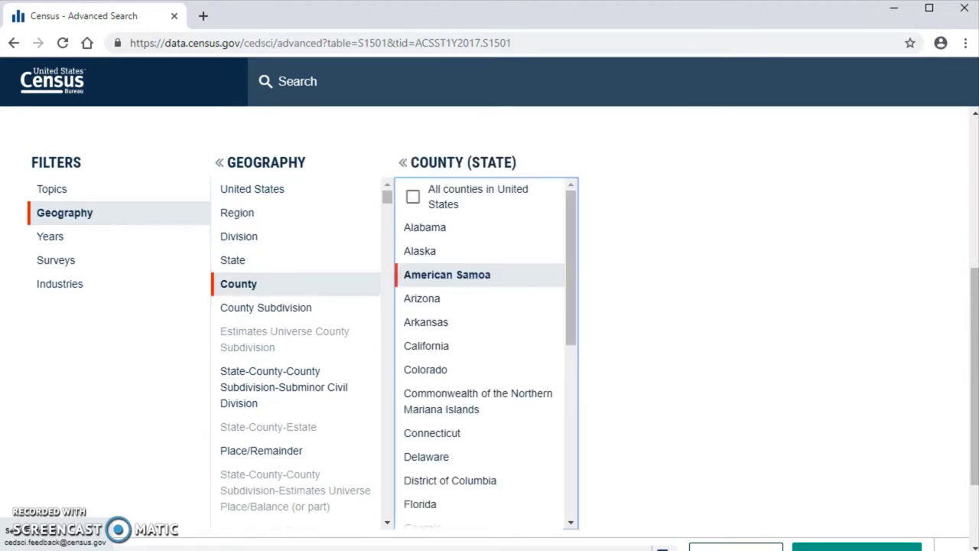
scroll(436, 277, down, 2)
scroll(436, 280, down, 2)
click(418, 293)
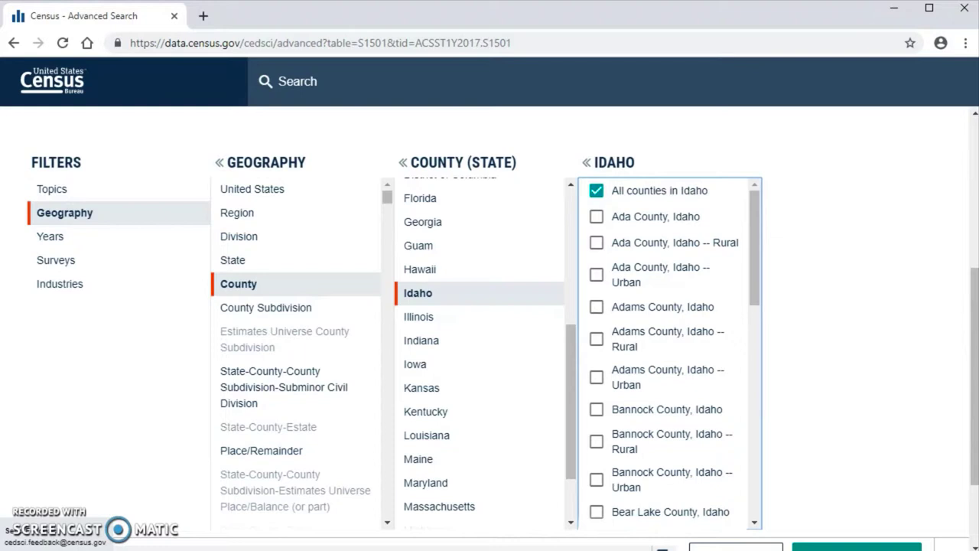
scroll(490, 329, down, 2)
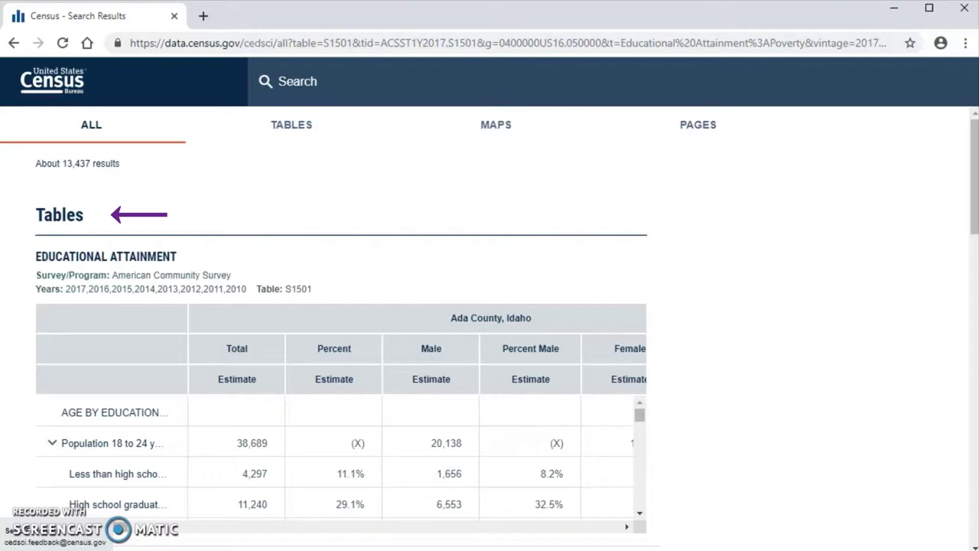
View all matching tables and open table B17003 on poverty status of individuals by sex by educational attainment
scroll(490, 329, down, 3)
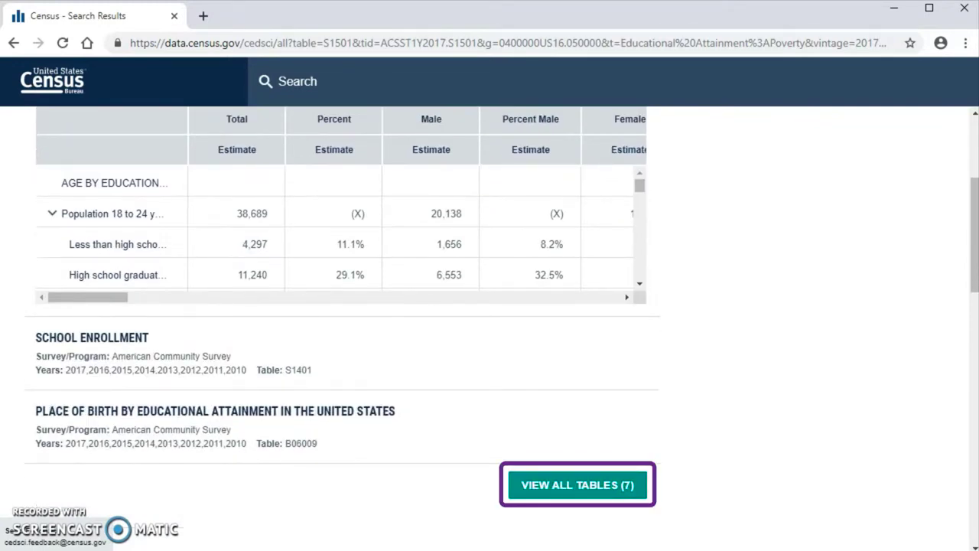
click(577, 485)
scroll(10, 214, down, 3)
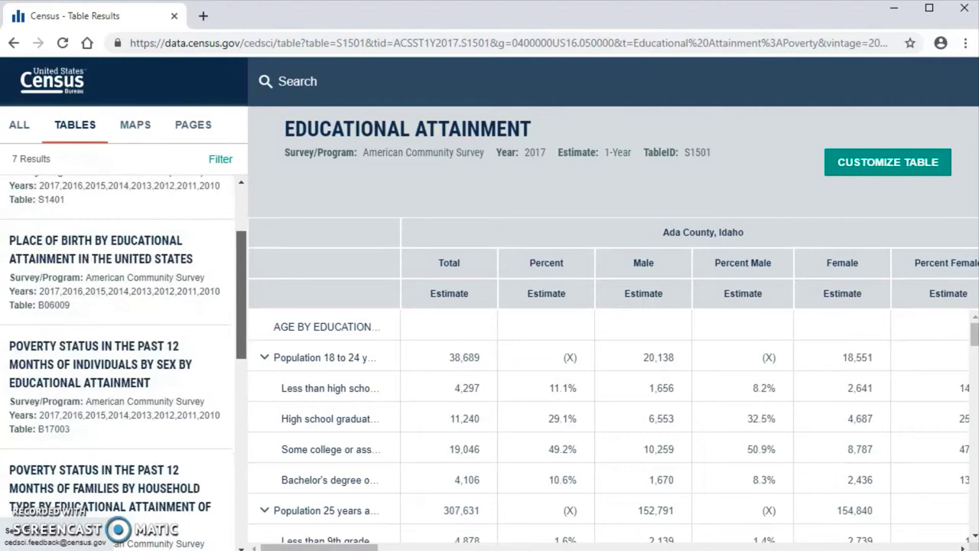
scroll(10, 214, down, 1)
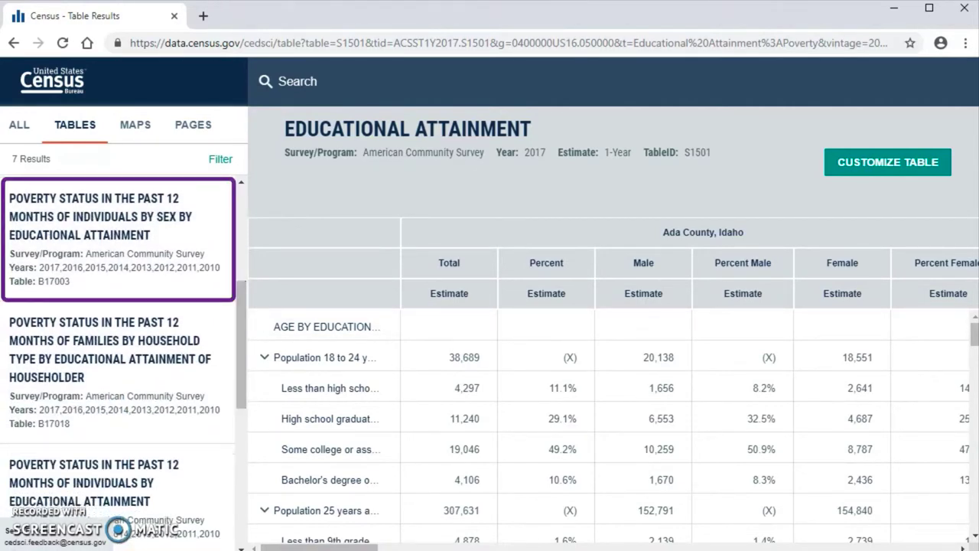
click(100, 216)
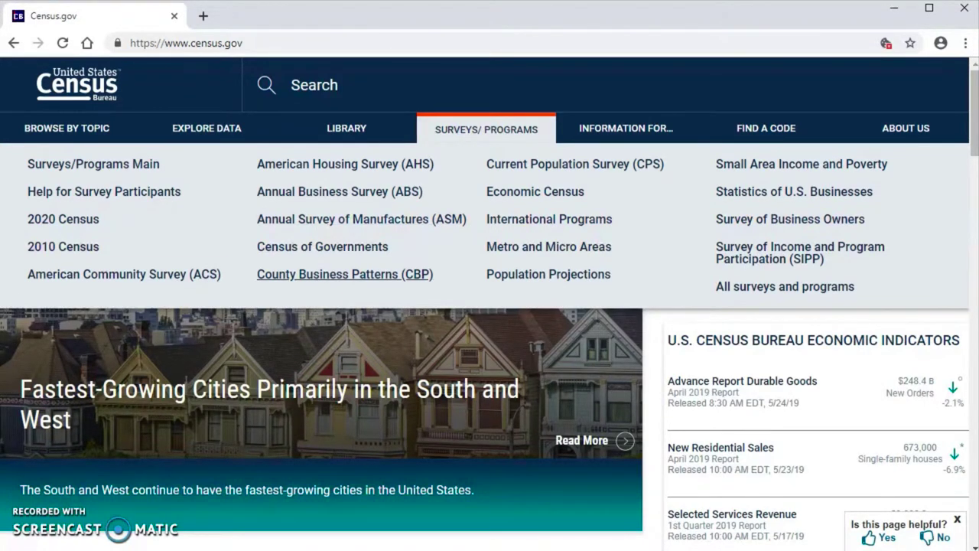
Go to the American Community Survey program's Data via FTP page and open the PUMS data directory
click(124, 274)
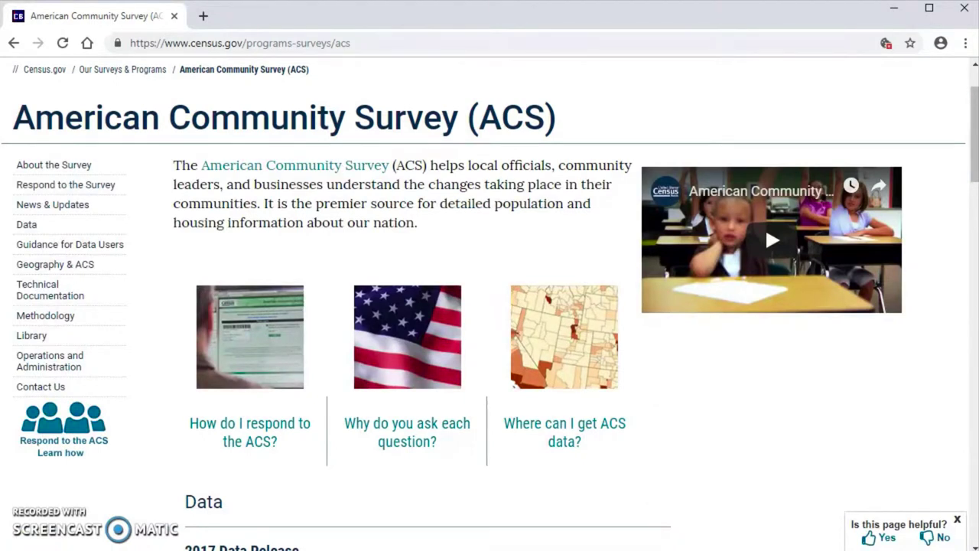
mouse_move(26, 224)
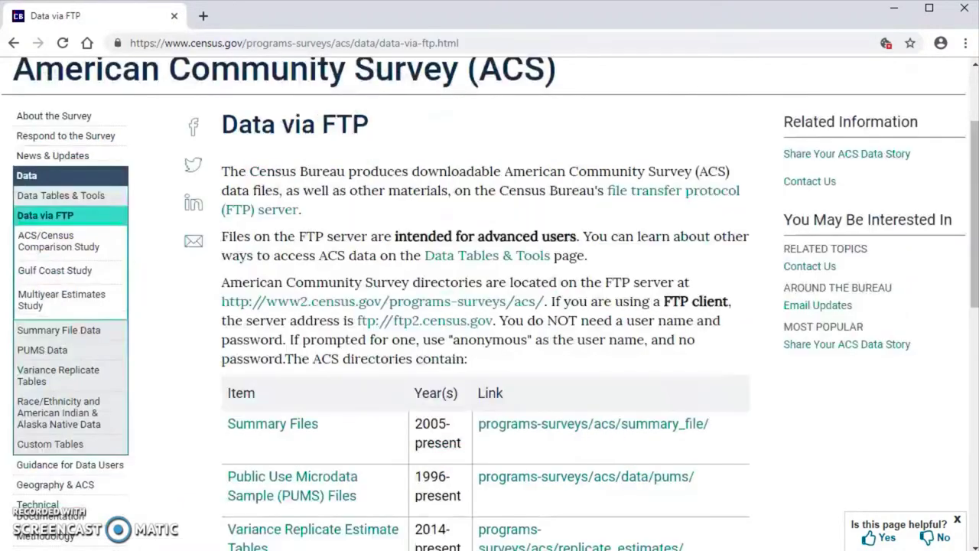
scroll(490, 306, down, 3)
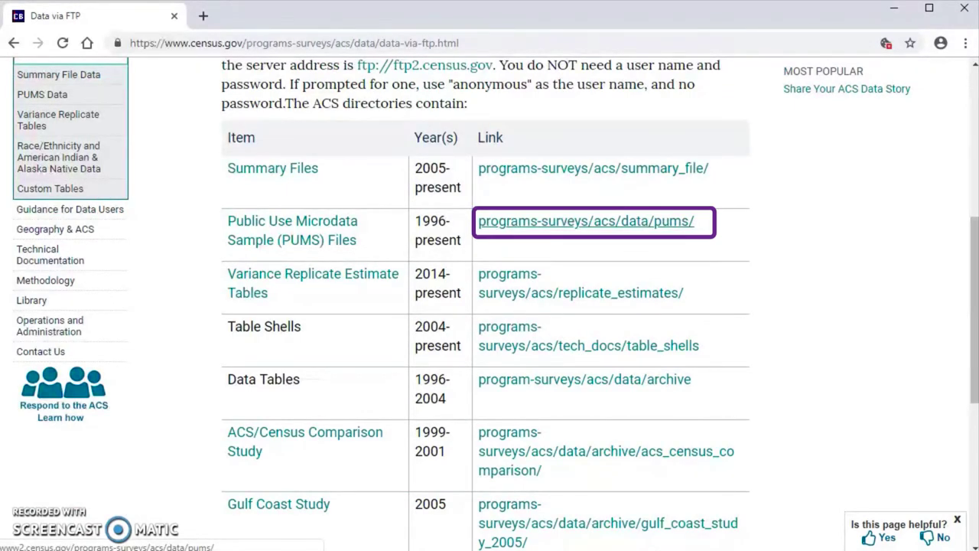
click(585, 221)
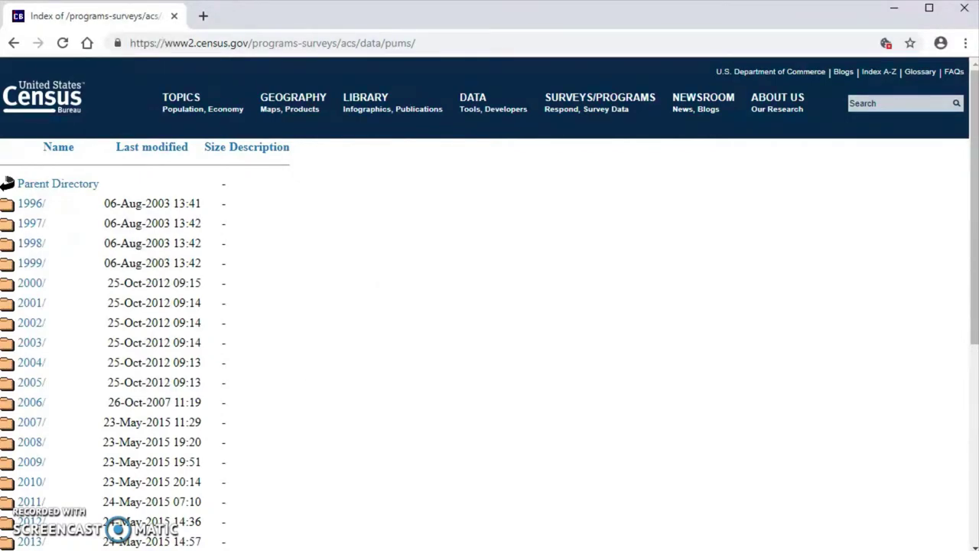
Open the 5-Year folder of the 2017 PUMS data
scroll(490, 306, down, 3)
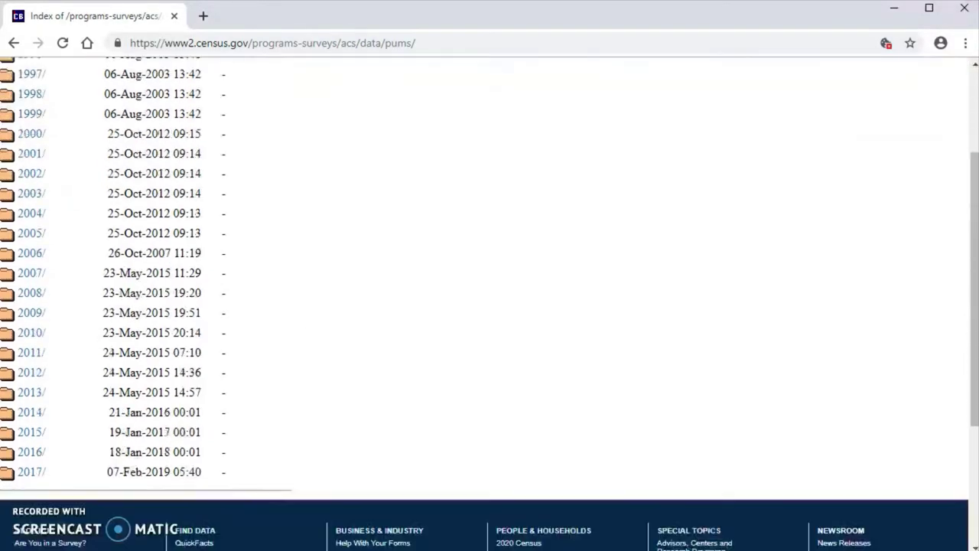
scroll(490, 306, down, 1)
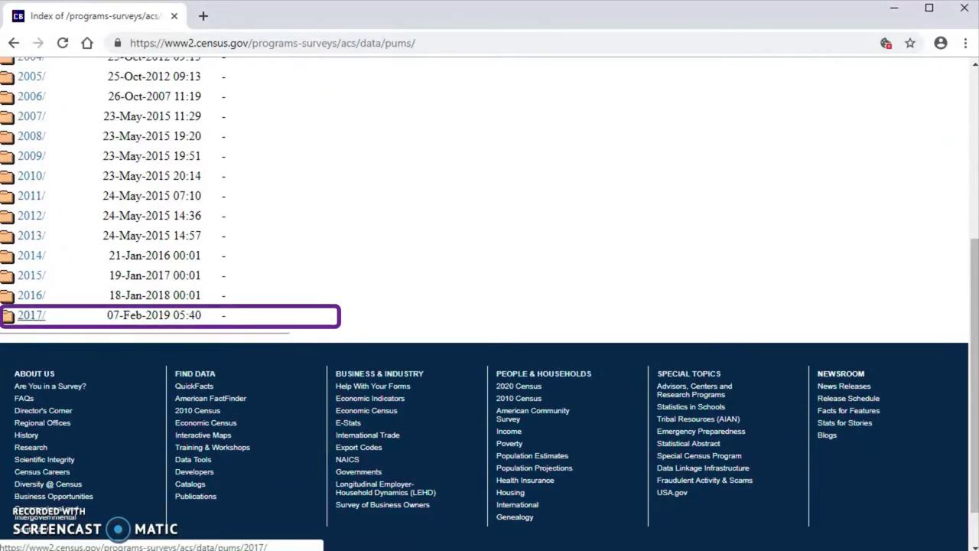
click(31, 314)
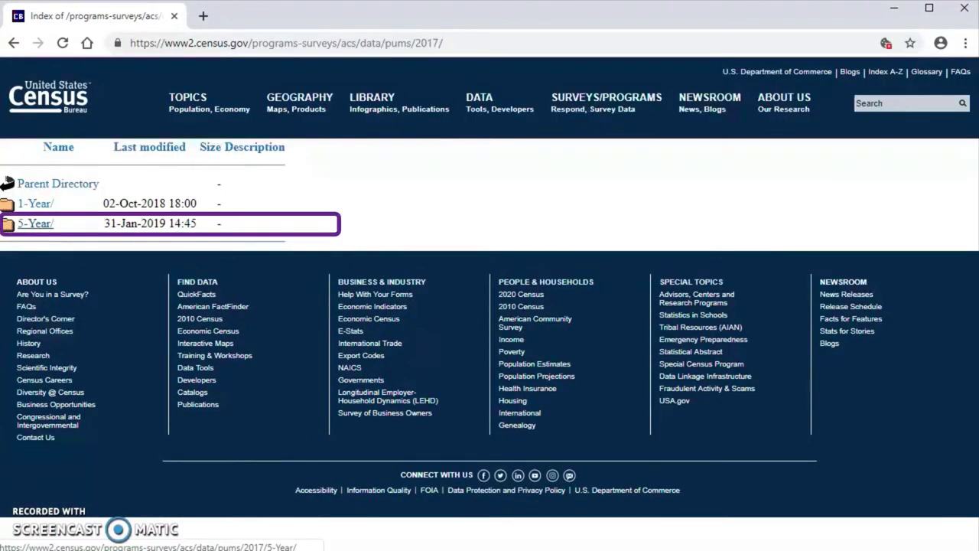
click(35, 224)
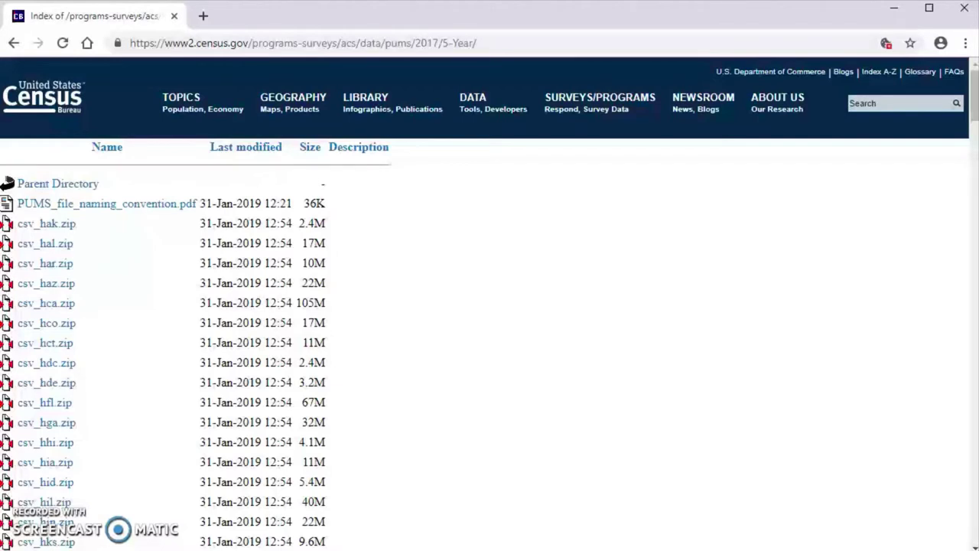
Look through the 5-year PUMS file list and the 2013-2017 ACS 5-year PUMS ReadMe
scroll(490, 306, down, 15)
scroll(490, 305, down, 3)
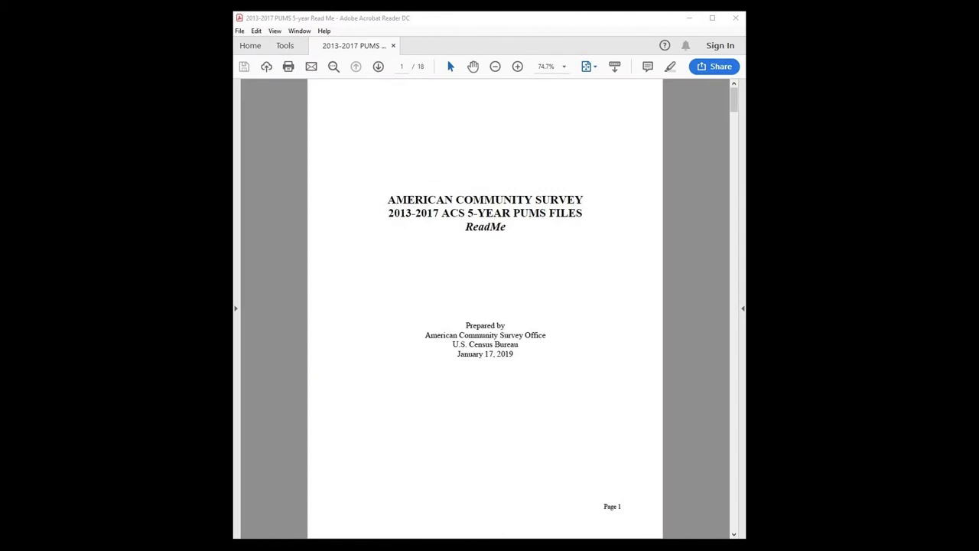
scroll(485, 306, down, 5)
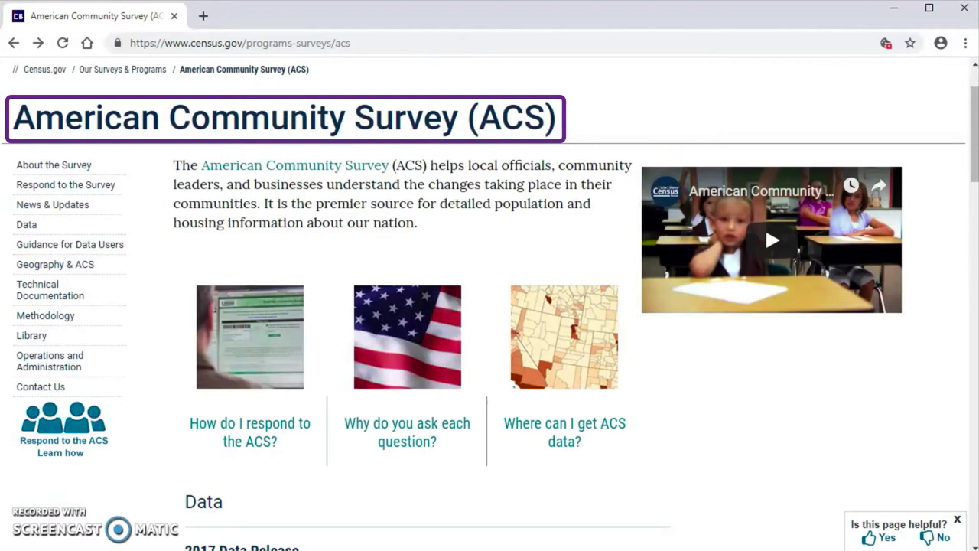
From the American Community Survey page, open the PUMS documentation and its PUMS Technical Documentation page
mouse_move(51, 290)
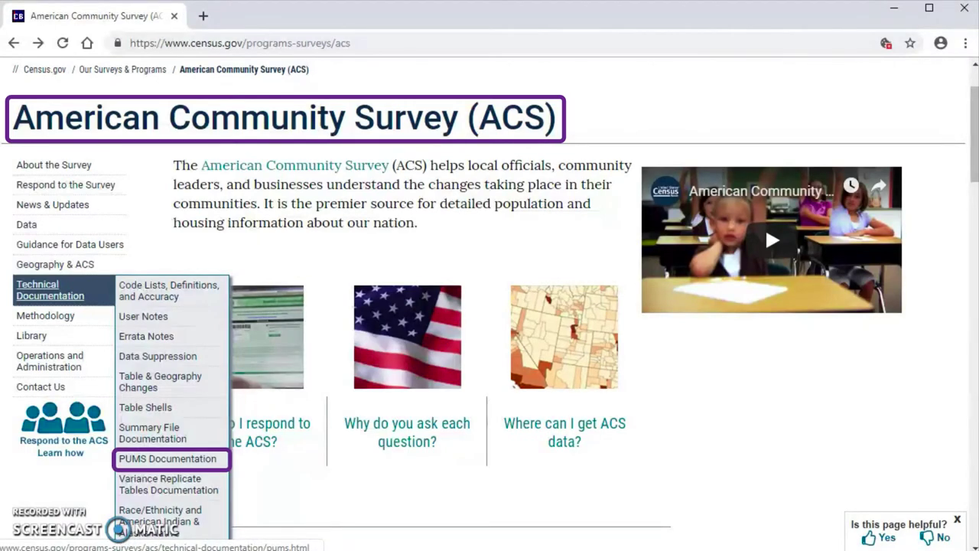
click(168, 458)
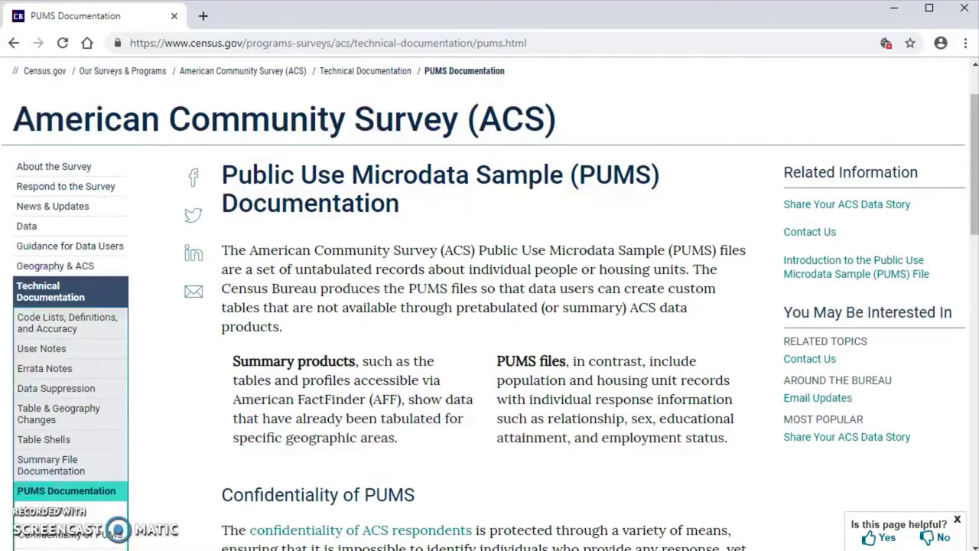
scroll(489, 306, down, 3)
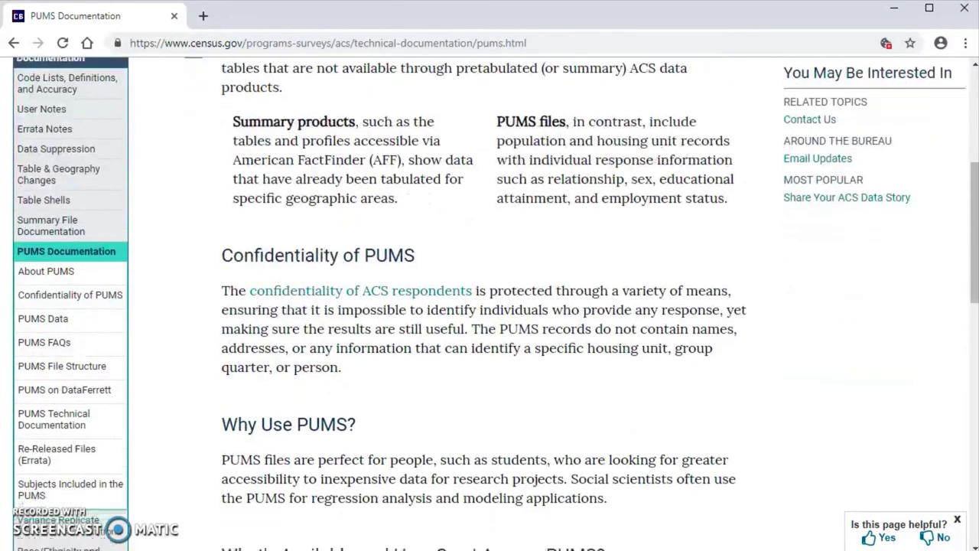
scroll(489, 306, down, 1)
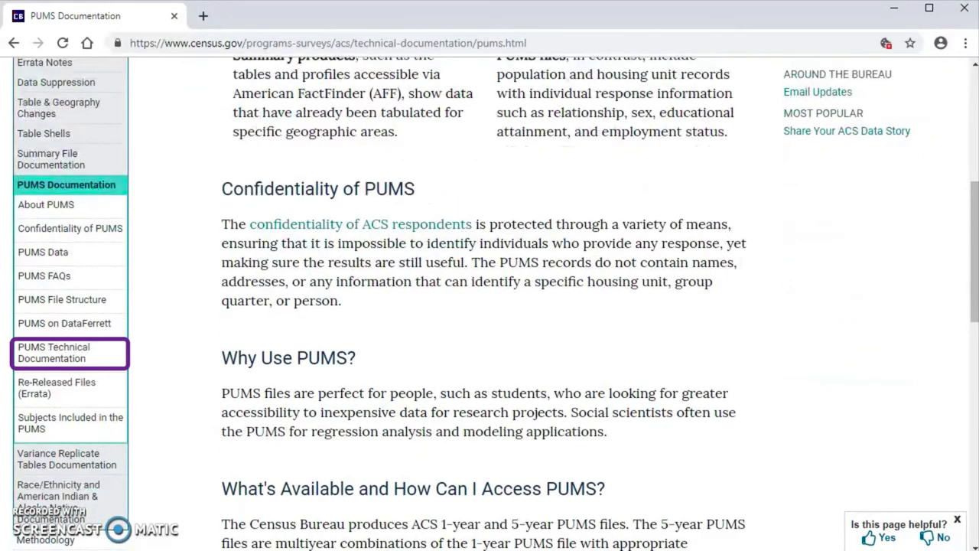
click(54, 352)
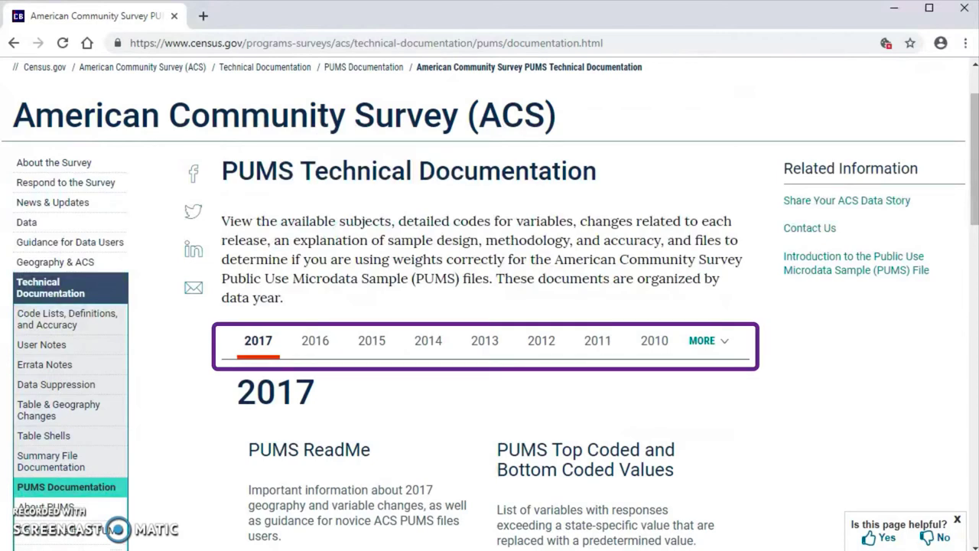
Open the PDF of the 2013-2017 ACS 5-year PUMS Data Dictionary and go to page 29
scroll(489, 306, down, 3)
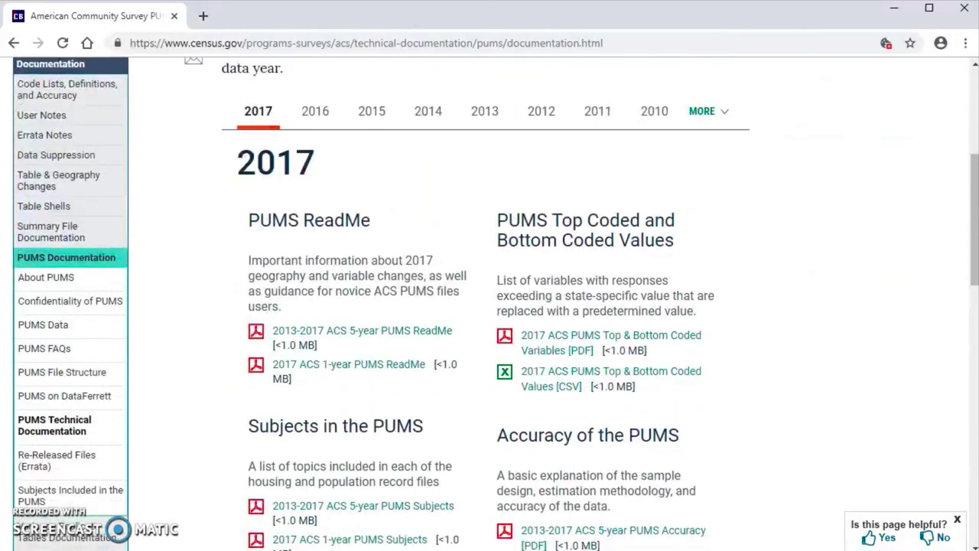
scroll(489, 306, down, 1)
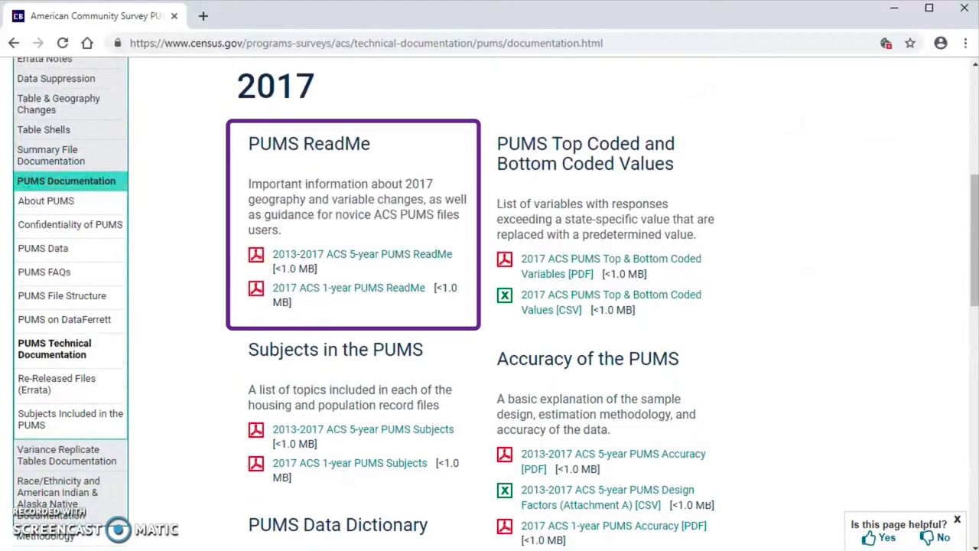
scroll(490, 306, down, 4)
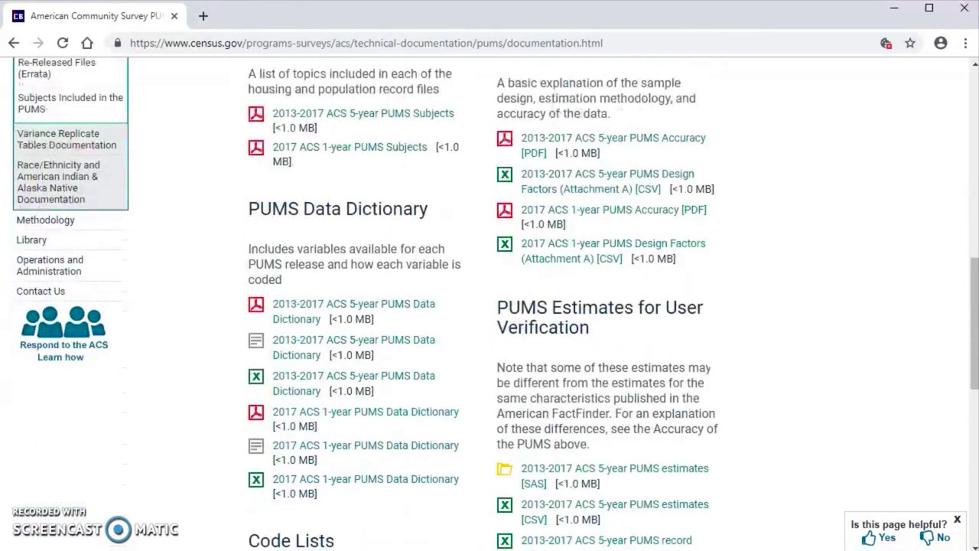
scroll(489, 306, down, 2)
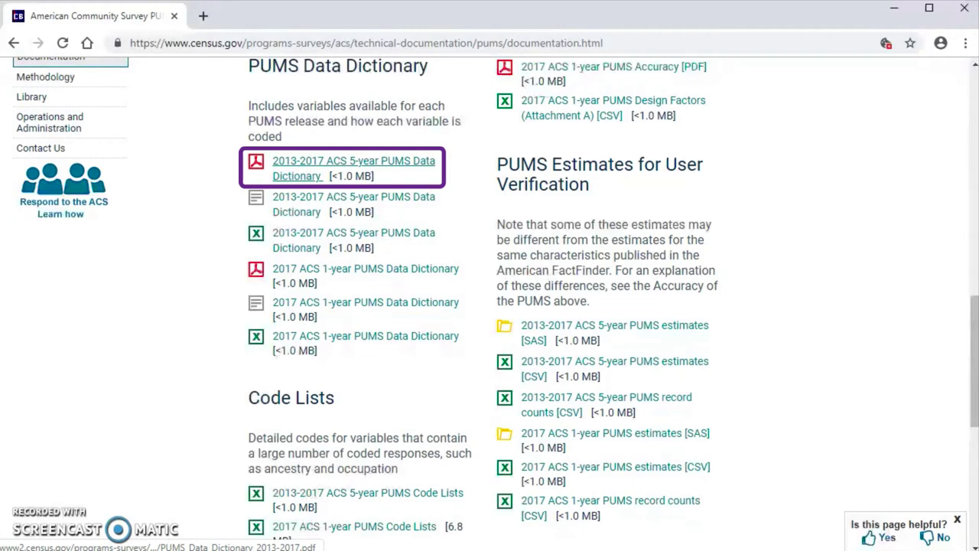
click(353, 164)
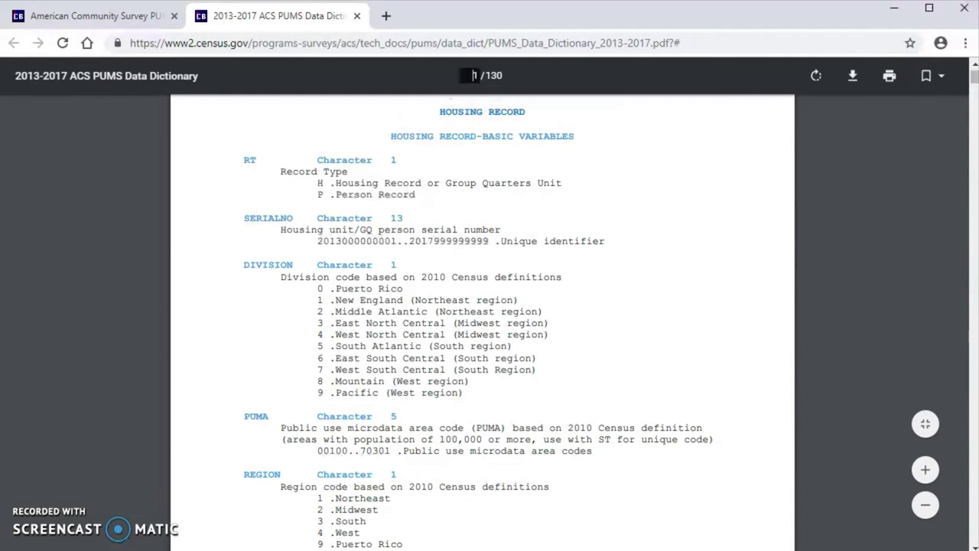
text(29)
key(Return)
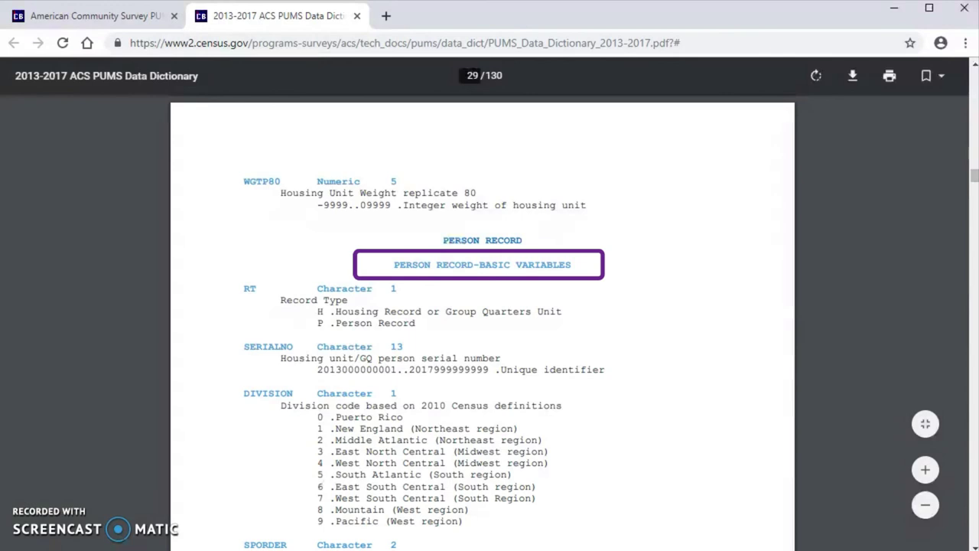